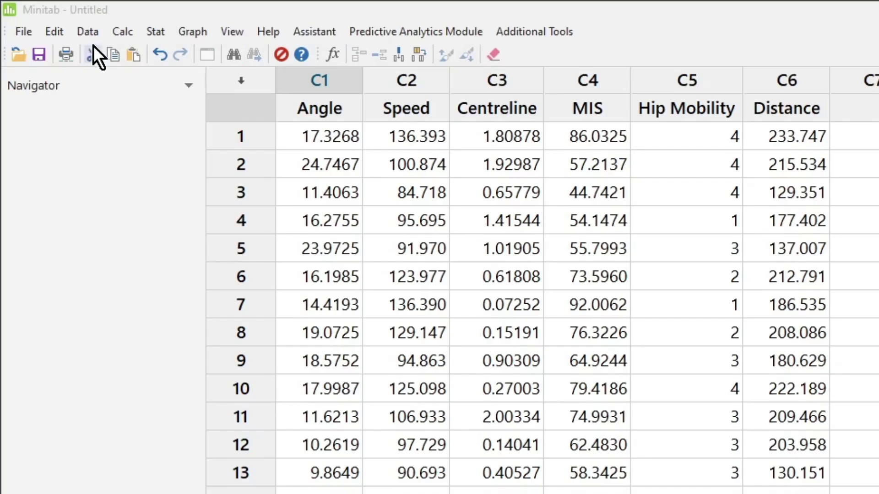
- Correlate Angle, Speed, Centreline and MIS, showing Speed–MIS strongest at r = 0.932
{"action": "left_click", "coordinate": [149, 29]}
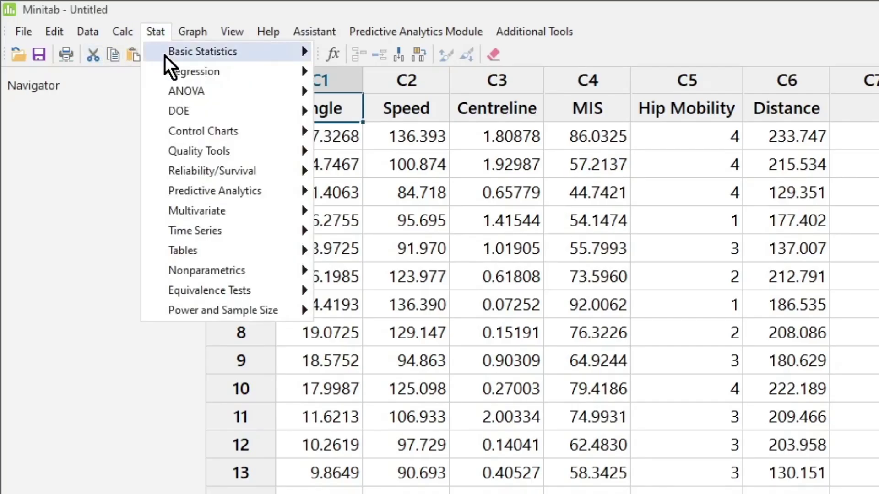
{"action": "mouse_move", "coordinate": [241, 50]}
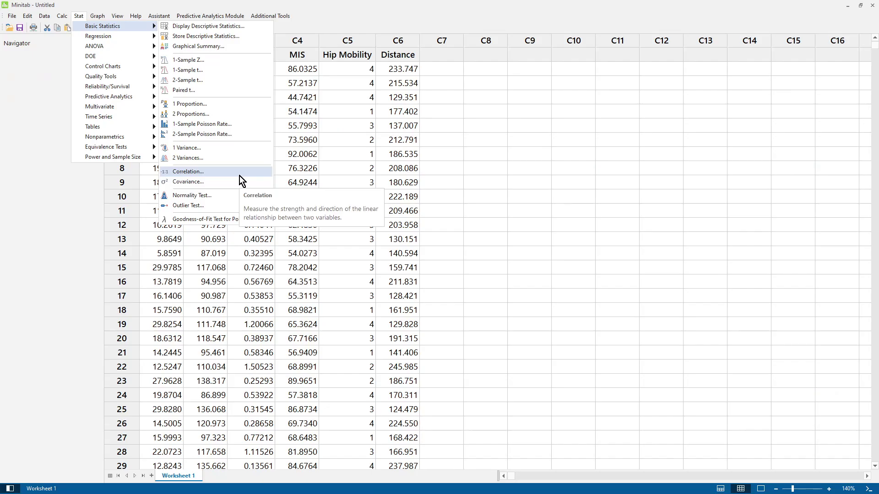
{"action": "left_click", "coordinate": [474, 347]}
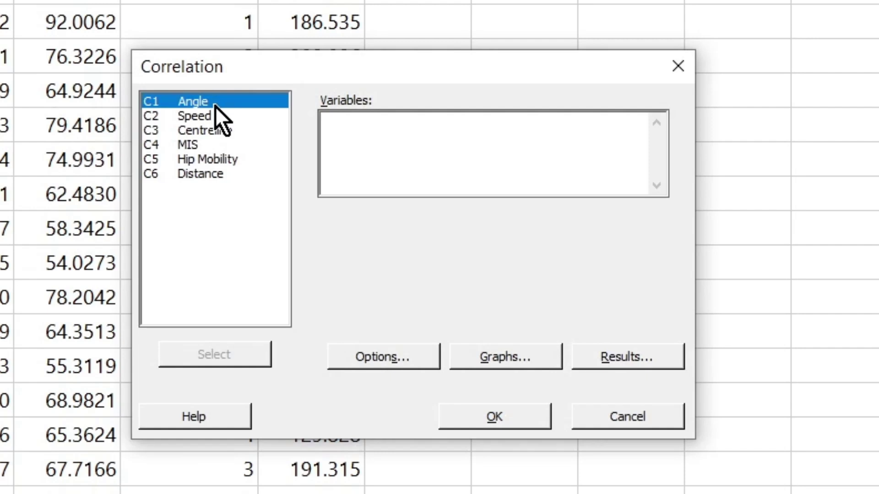
{"action": "double_click", "coordinate": [358, 187]}
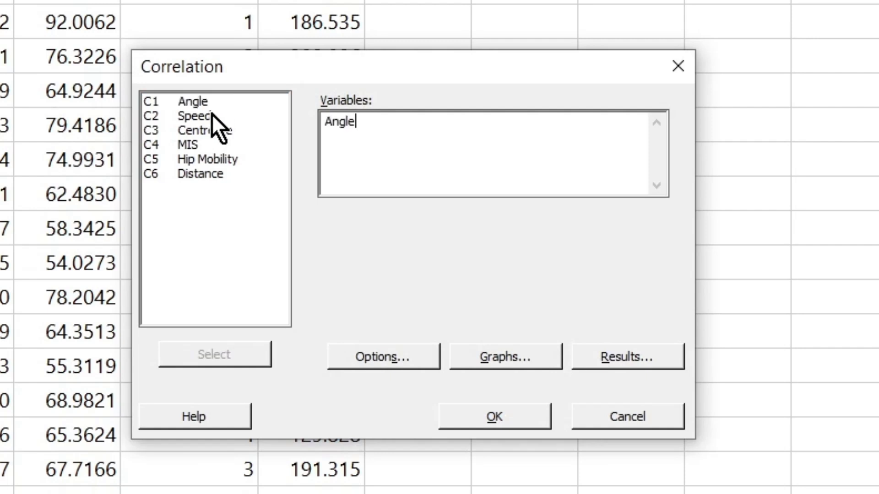
{"action": "double_click", "coordinate": [356, 192]}
{"action": "double_click", "coordinate": [202, 136]}
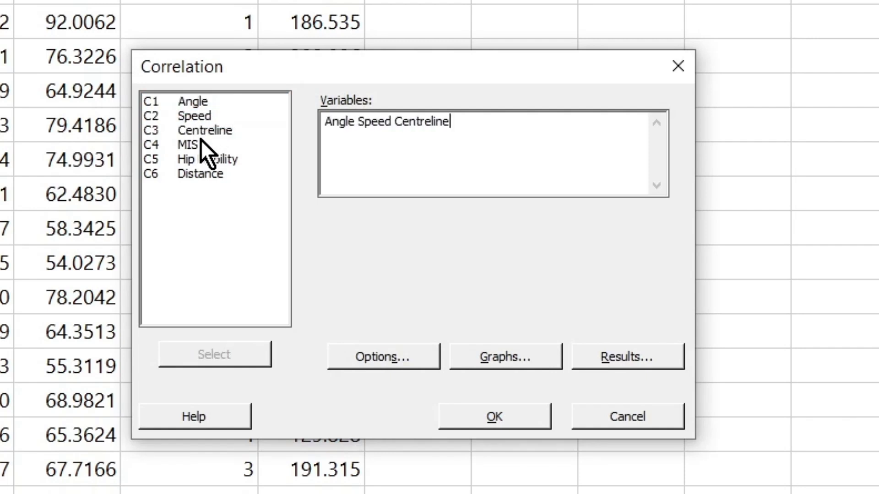
{"action": "double_click", "coordinate": [201, 144]}
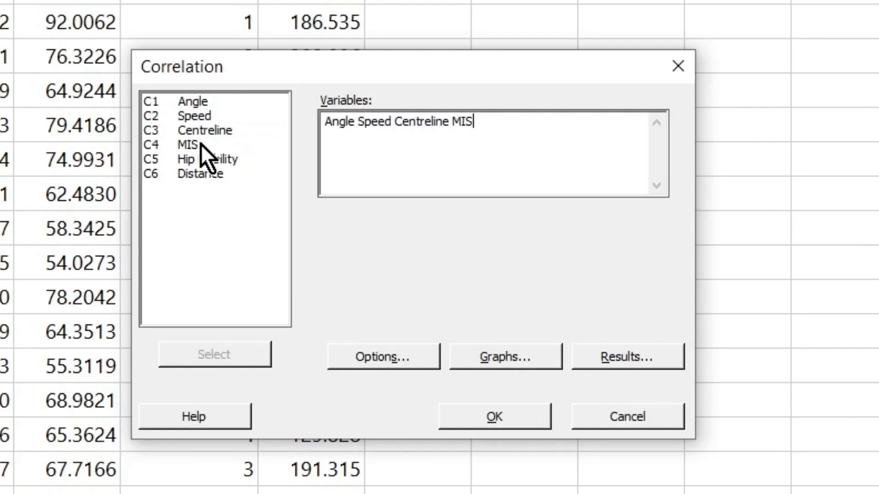
{"action": "left_click", "coordinate": [498, 414]}
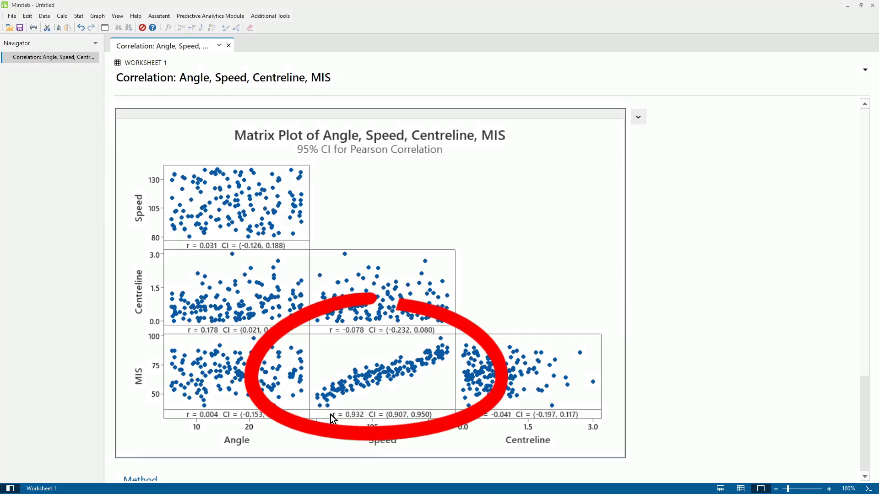
{"action": "mouse_move", "coordinate": [464, 348]}
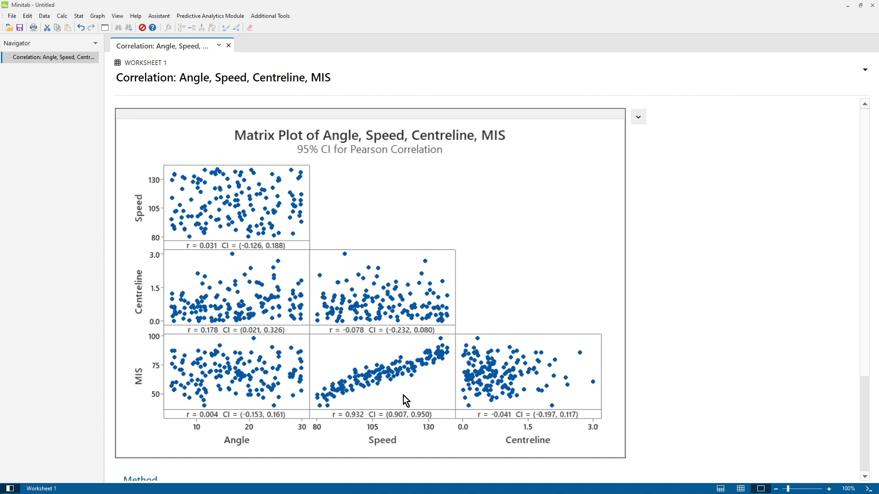
{"action": "mouse_move", "coordinate": [399, 304]}
{"action": "mouse_move", "coordinate": [374, 381]}
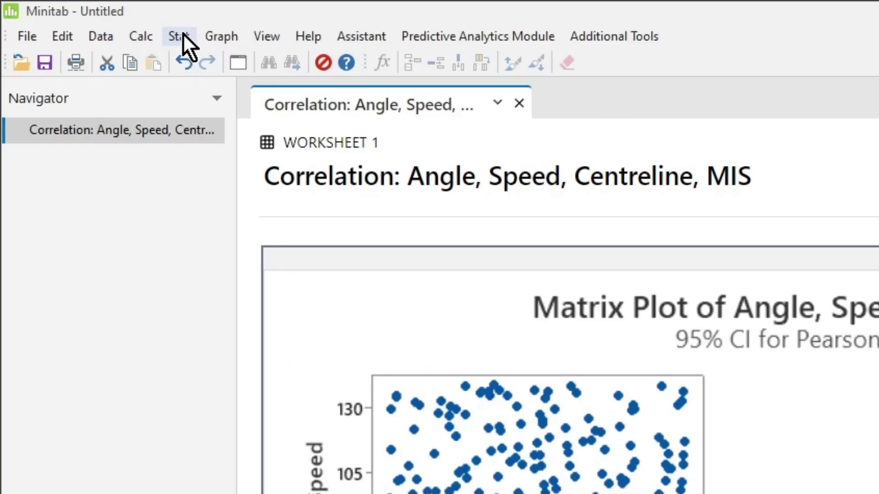
{"action": "left_click", "coordinate": [182, 34]}
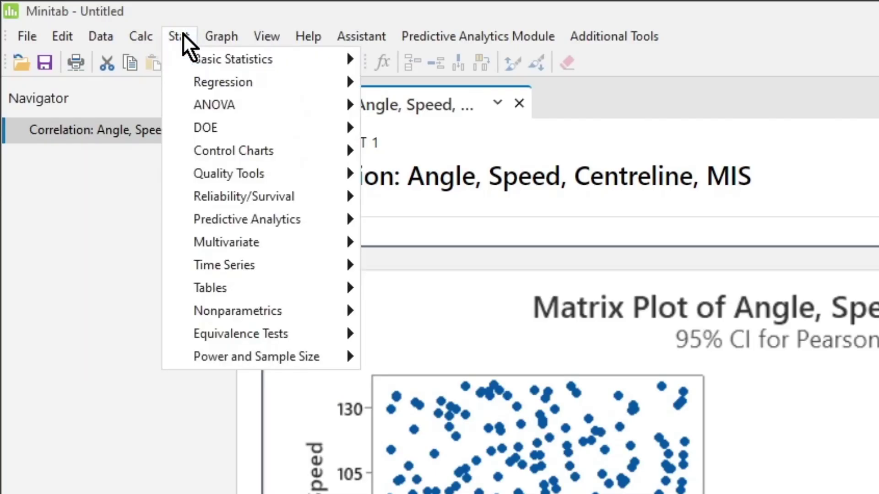
- Start a Fit Regression Model with Distance as the response
{"action": "mouse_move", "coordinate": [256, 87]}
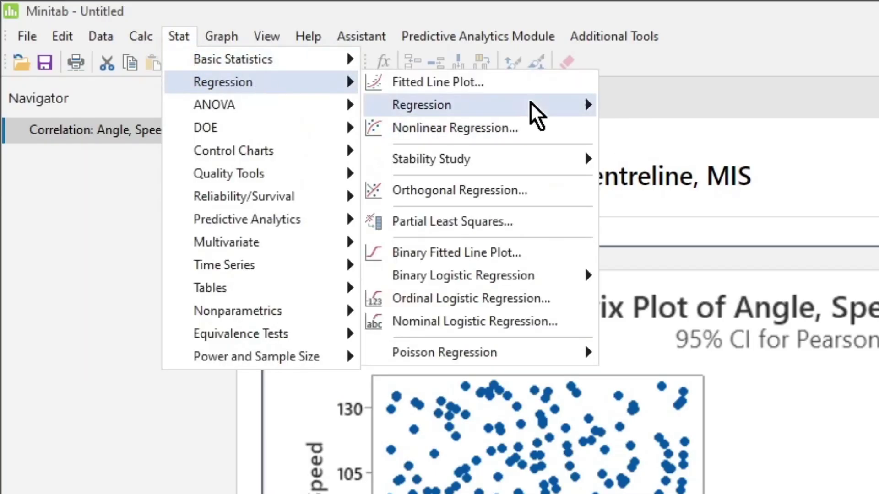
{"action": "mouse_move", "coordinate": [533, 114]}
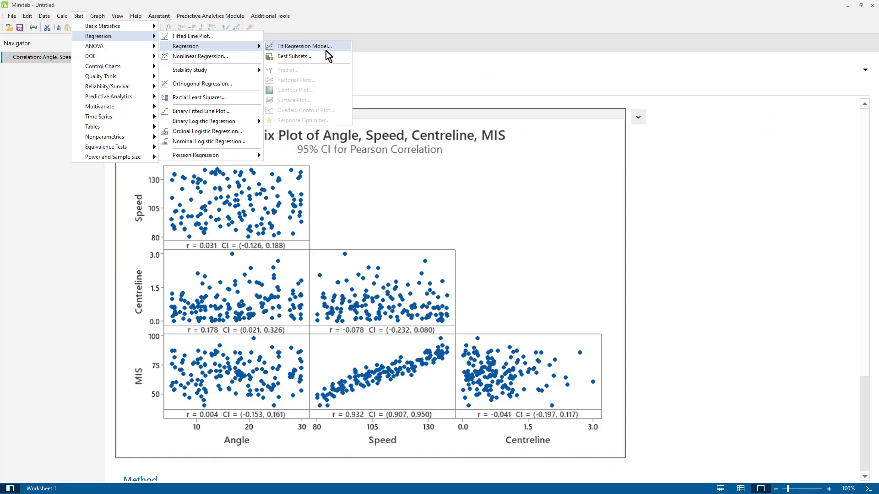
{"action": "left_click", "coordinate": [692, 105]}
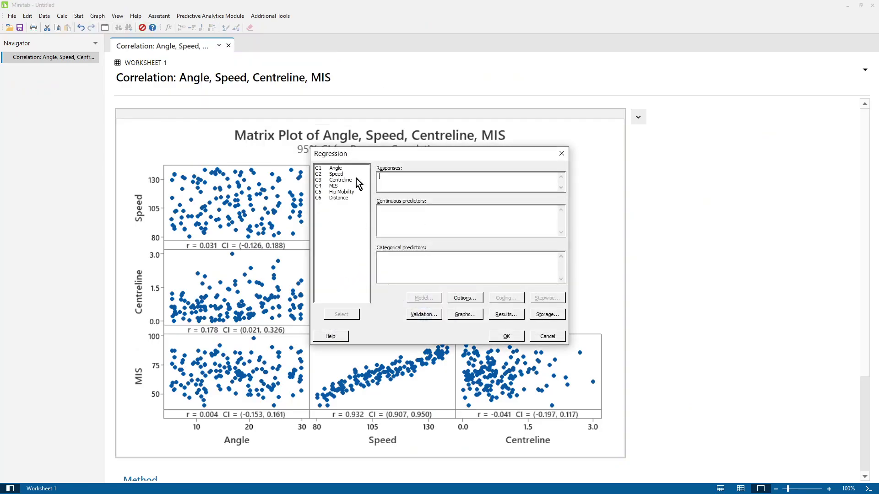
{"action": "left_click", "coordinate": [335, 169]}
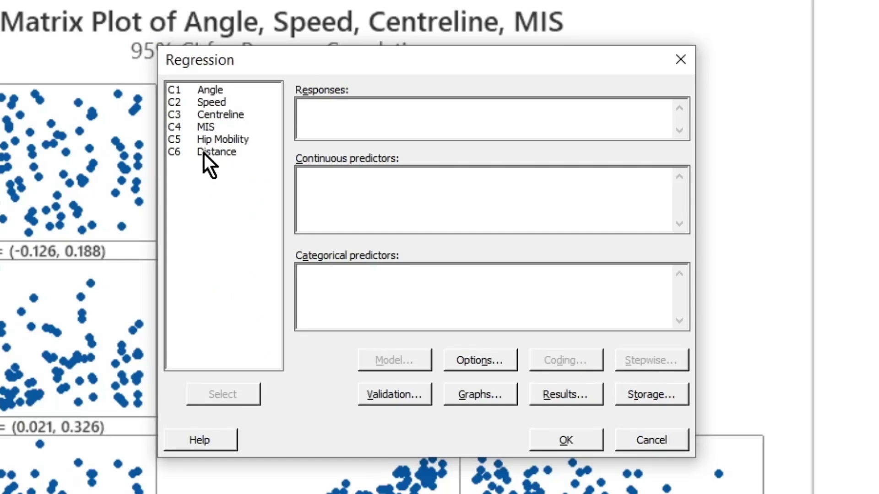
{"action": "double_click", "coordinate": [204, 153]}
- Add Angle, Speed, Centreline, MIS as continuous and Hip Mobility as categorical predictors, then run
{"action": "left_click", "coordinate": [395, 196]}
{"action": "double_click", "coordinate": [240, 90]}
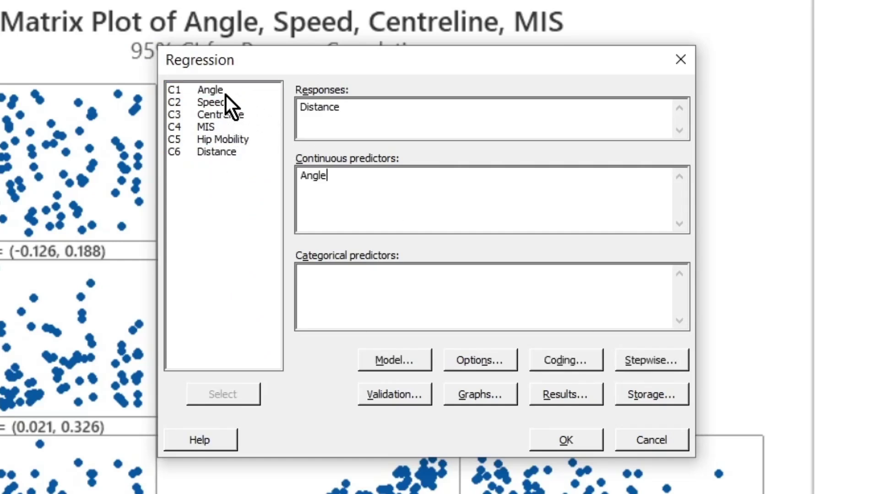
{"action": "double_click", "coordinate": [226, 106]}
{"action": "double_click", "coordinate": [220, 115]}
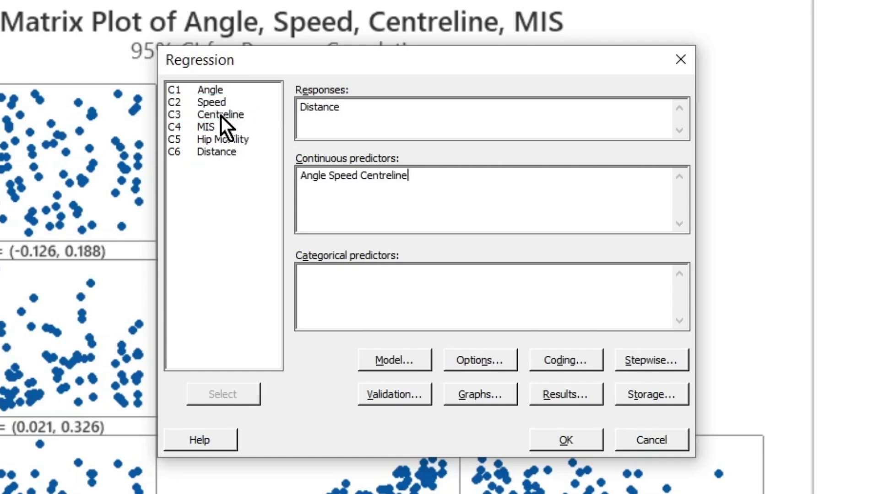
{"action": "double_click", "coordinate": [208, 129]}
{"action": "left_click", "coordinate": [404, 278]}
{"action": "double_click", "coordinate": [222, 139]}
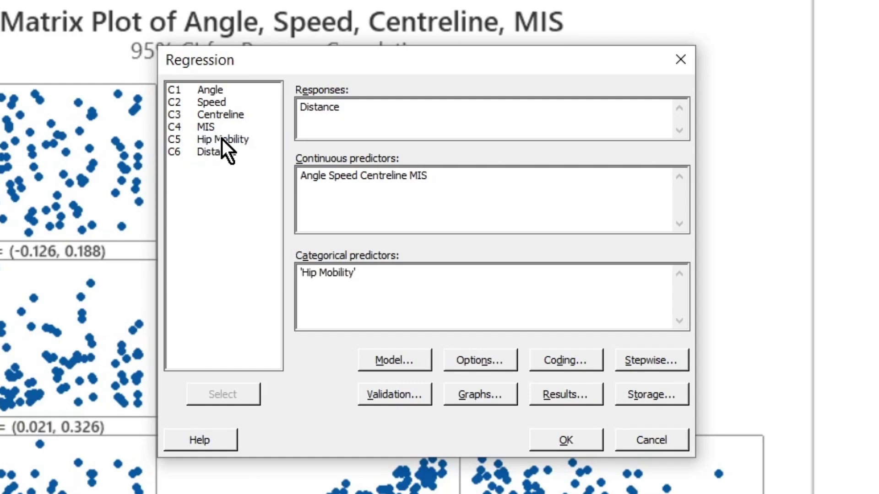
{"action": "left_click", "coordinate": [569, 432]}
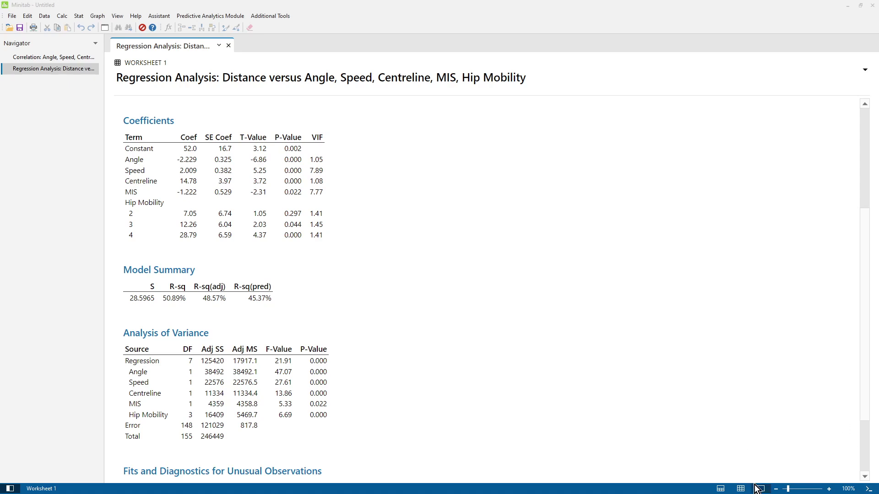
- Return to the worksheet and choose Multiple Regression in the Assistant
{"action": "left_click", "coordinate": [740, 489]}
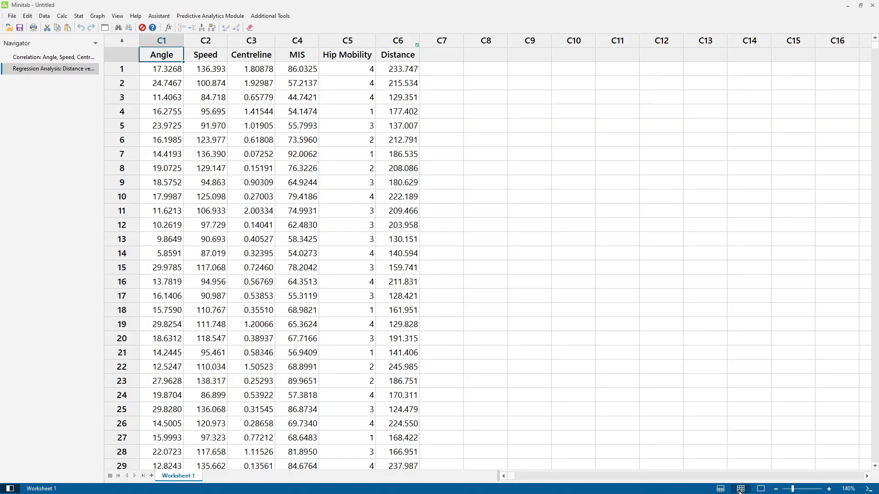
{"action": "left_click", "coordinate": [158, 17]}
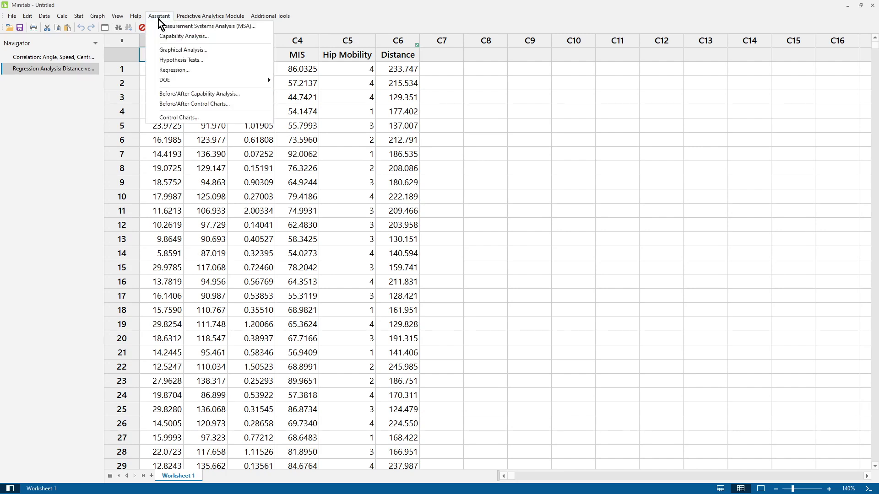
{"action": "left_click", "coordinate": [174, 70]}
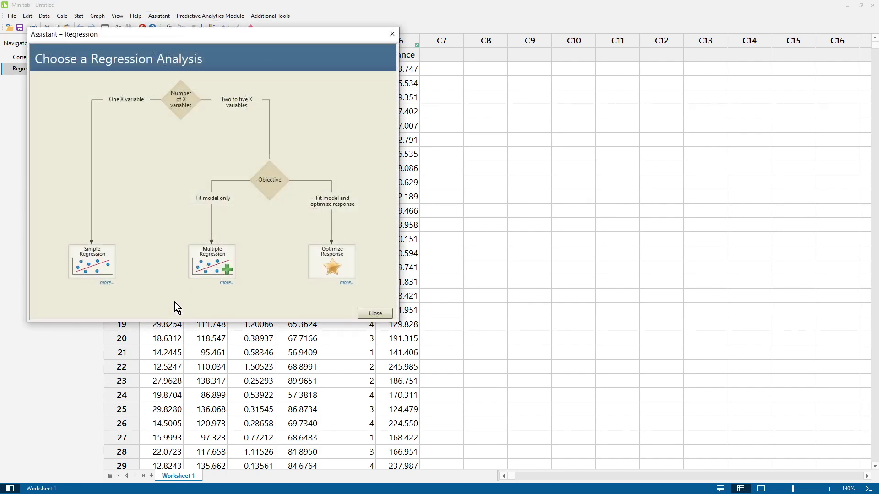
{"action": "left_click", "coordinate": [213, 271]}
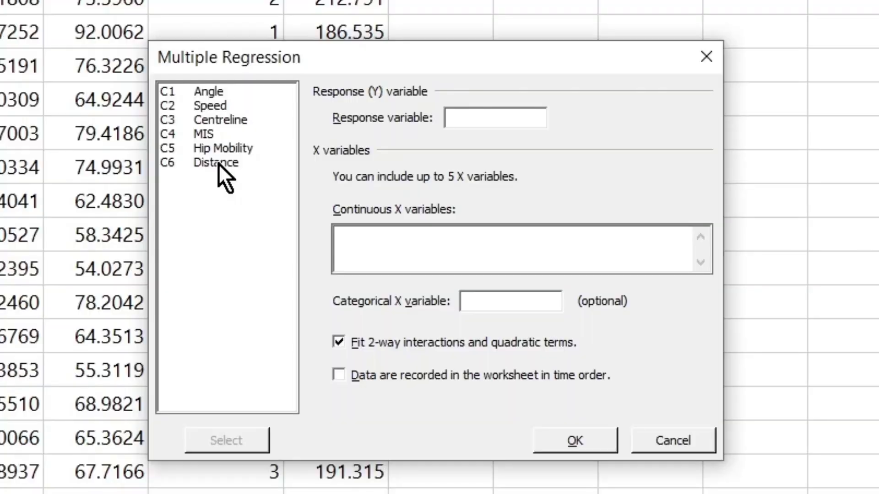
- Fit Distance on Angle, Speed, Centreline and categorical Hip Mobility, giving R-sq 63.69%
{"action": "double_click", "coordinate": [348, 209]}
{"action": "double_click", "coordinate": [218, 88]}
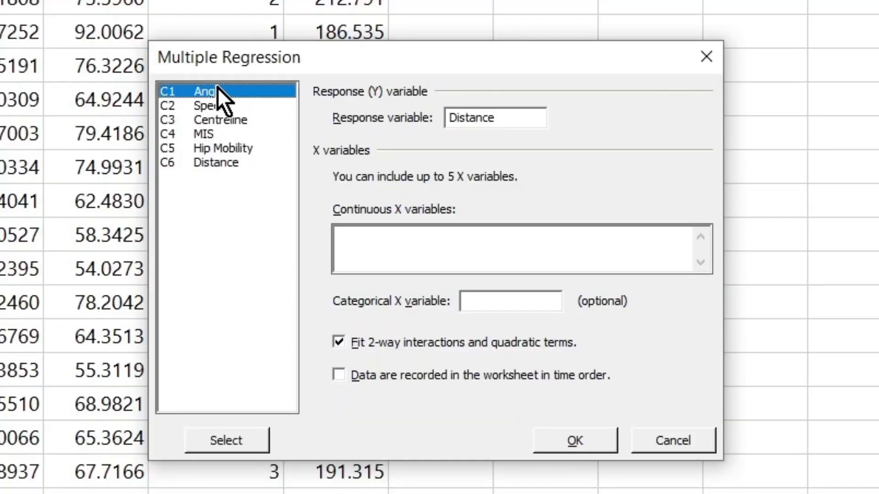
{"action": "double_click", "coordinate": [225, 109]}
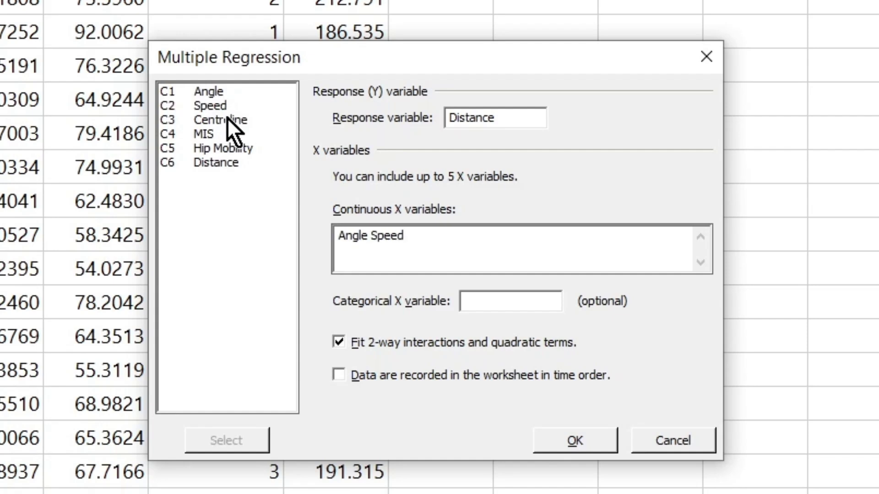
{"action": "double_click", "coordinate": [229, 120]}
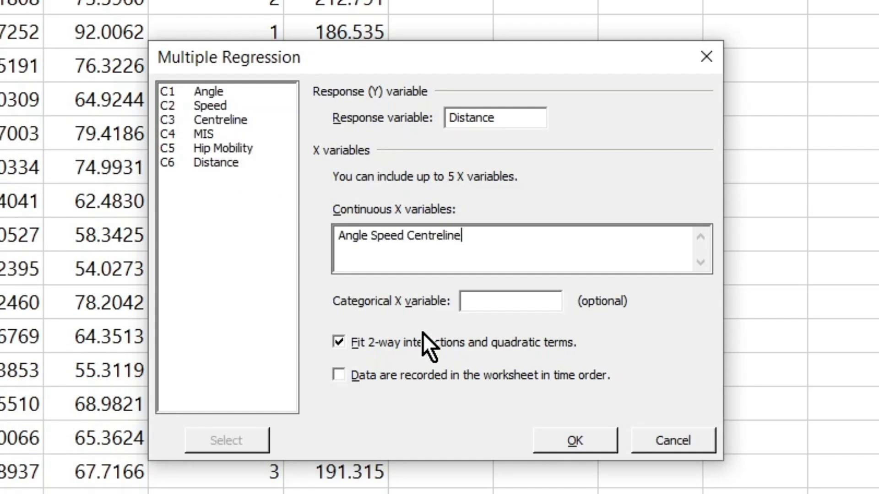
{"action": "left_click", "coordinate": [520, 299]}
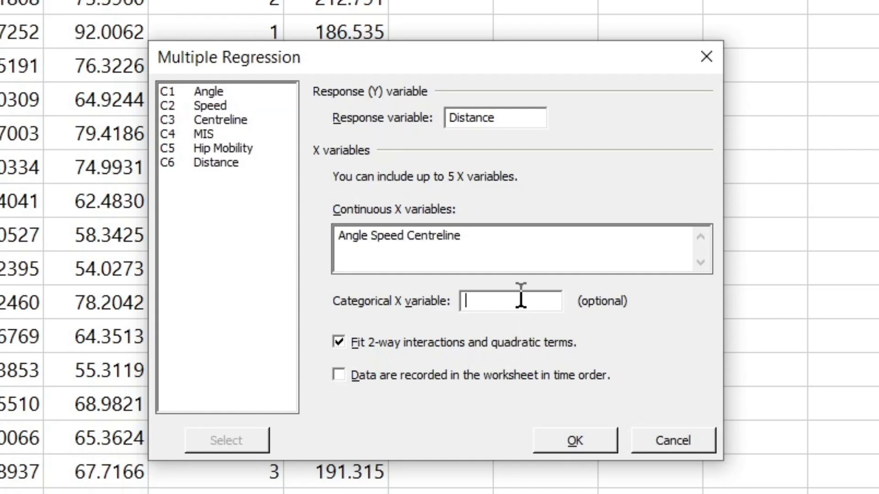
{"action": "double_click", "coordinate": [229, 149]}
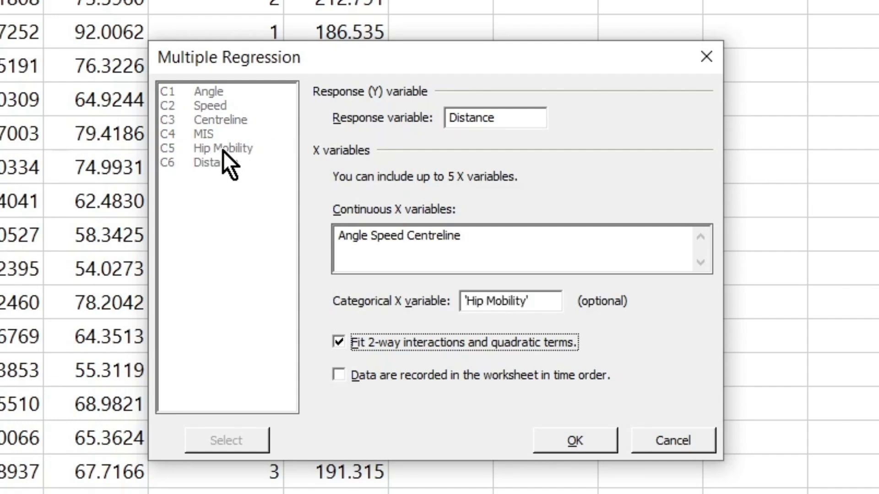
{"action": "left_click", "coordinate": [599, 435]}
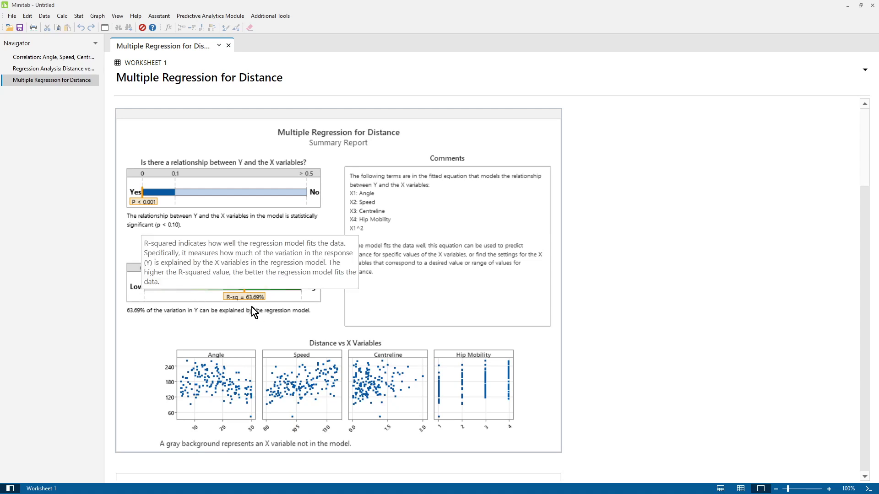
- Rerun the last regression using Angle, Centreline and MIS instead of Speed, keeping Hip Mobility
{"action": "mouse_move", "coordinate": [254, 306]}
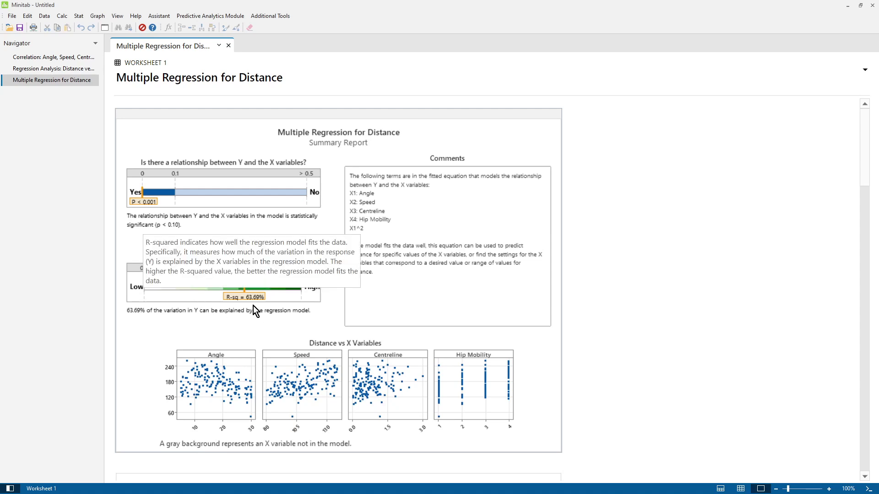
{"action": "left_click", "coordinate": [106, 31]}
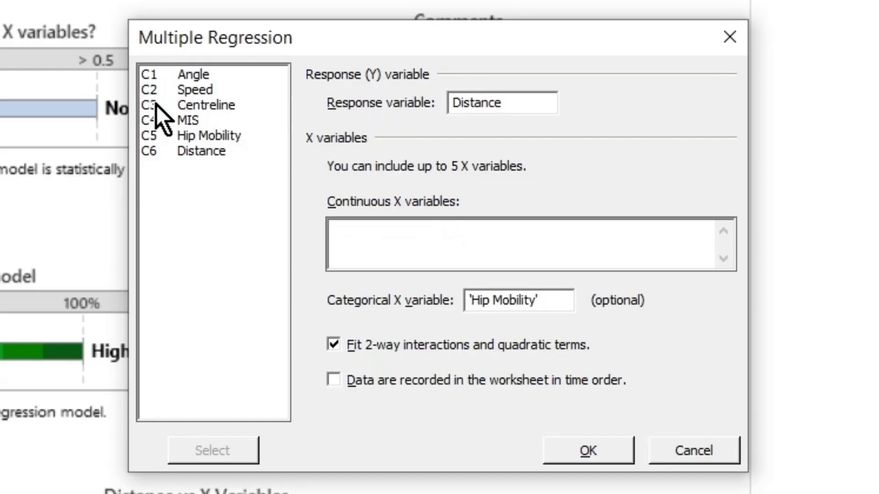
{"action": "double_click", "coordinate": [205, 75]}
{"action": "double_click", "coordinate": [214, 103]}
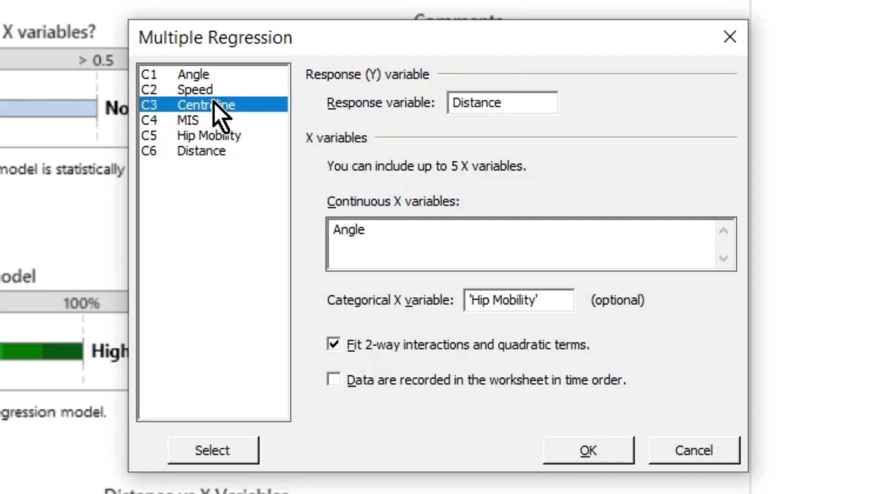
{"action": "double_click", "coordinate": [199, 119]}
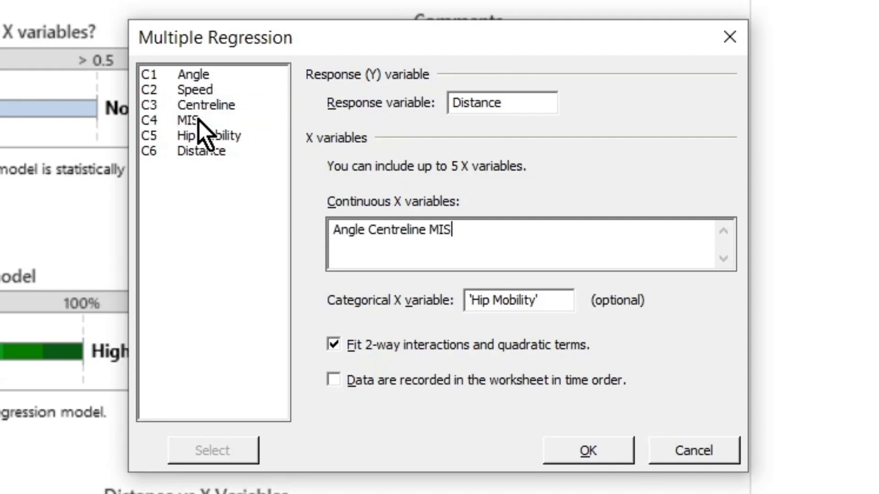
{"action": "left_click", "coordinate": [600, 449]}
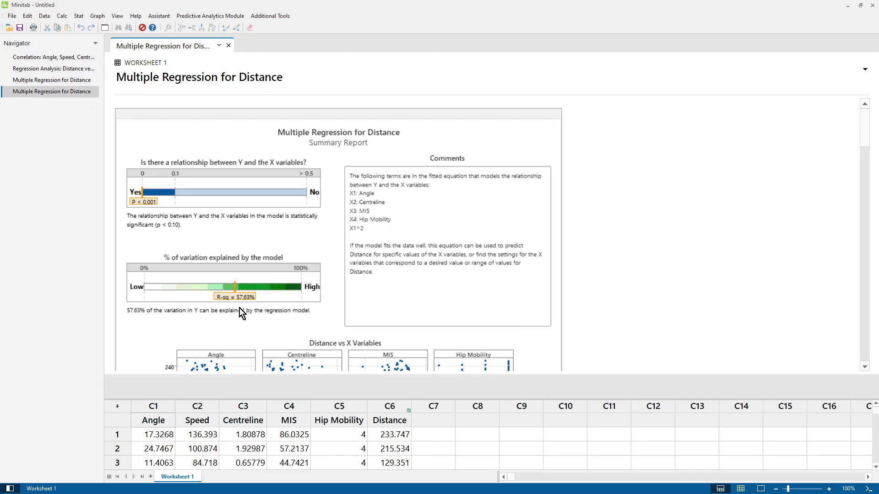
{"action": "mouse_move", "coordinate": [240, 307]}
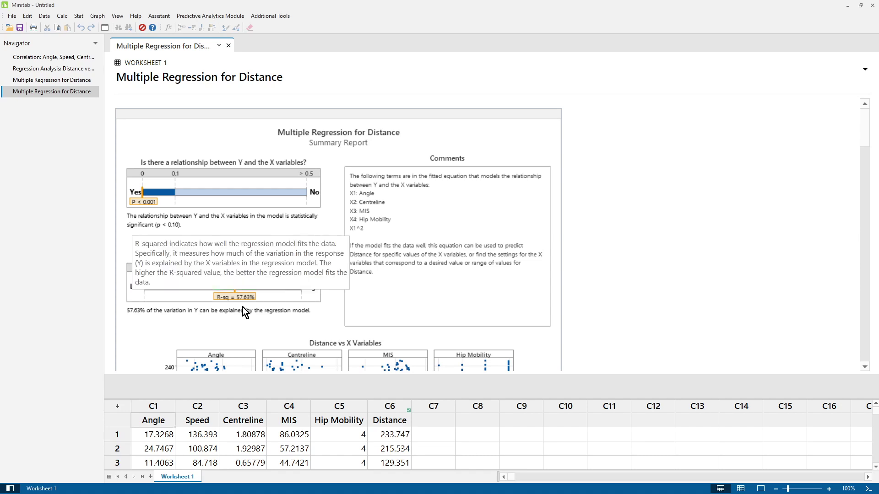
- Show the Speed-inclusive Distance regression report and its residuals-versus-fitted diagnostics
{"action": "left_click", "coordinate": [76, 80]}
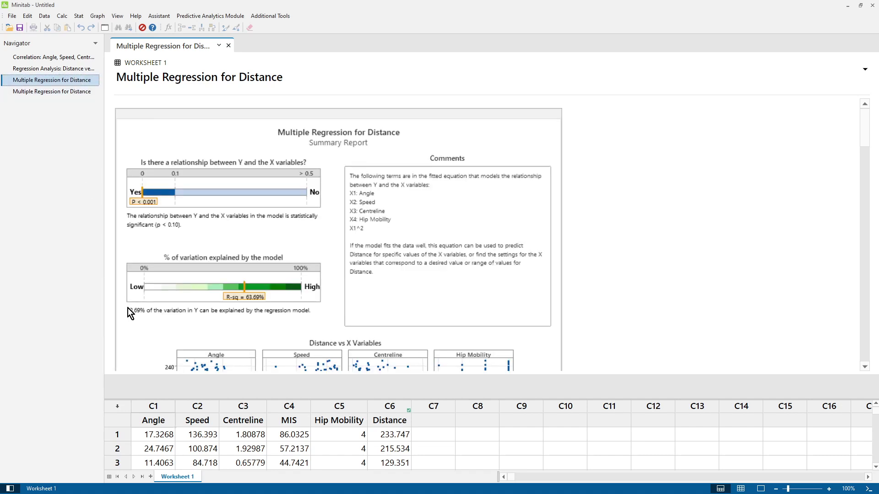
{"action": "mouse_move", "coordinate": [251, 303]}
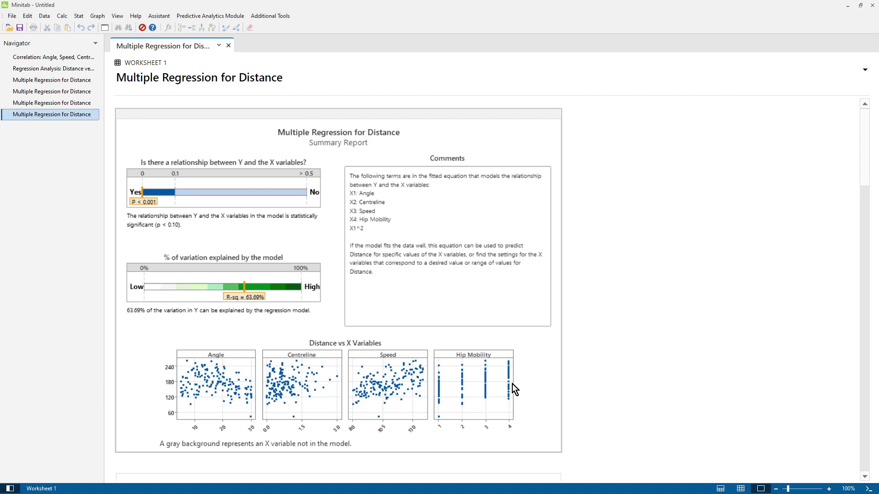
{"action": "mouse_move", "coordinate": [189, 388]}
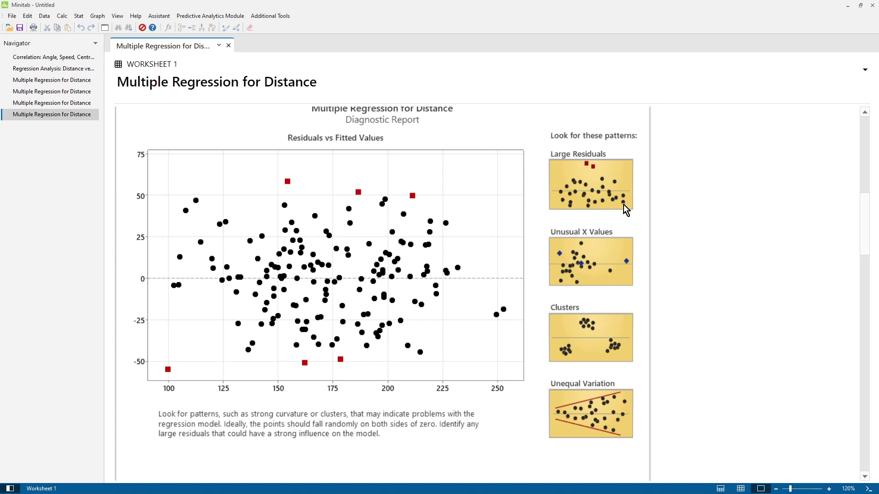
- Choose the Assistant's Optimize Response analysis with Distance as the response
{"action": "mouse_move", "coordinate": [586, 437]}
{"action": "left_click", "coordinate": [161, 17]}
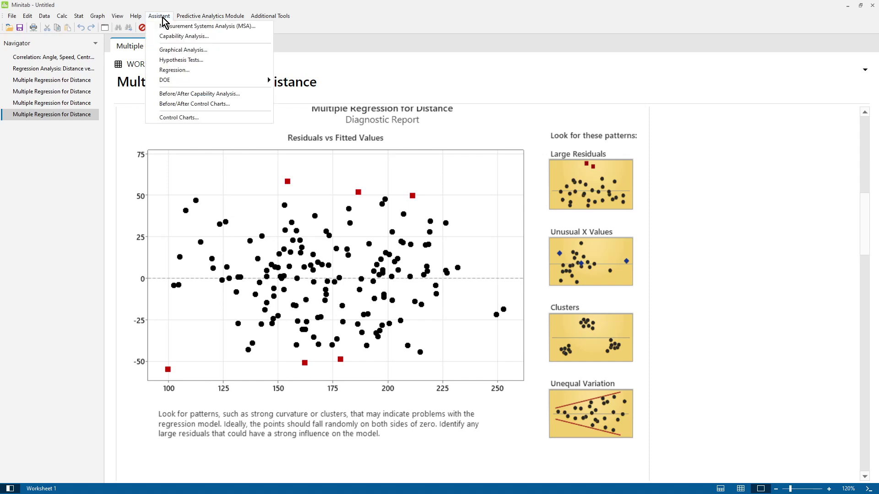
{"action": "left_click", "coordinate": [177, 70]}
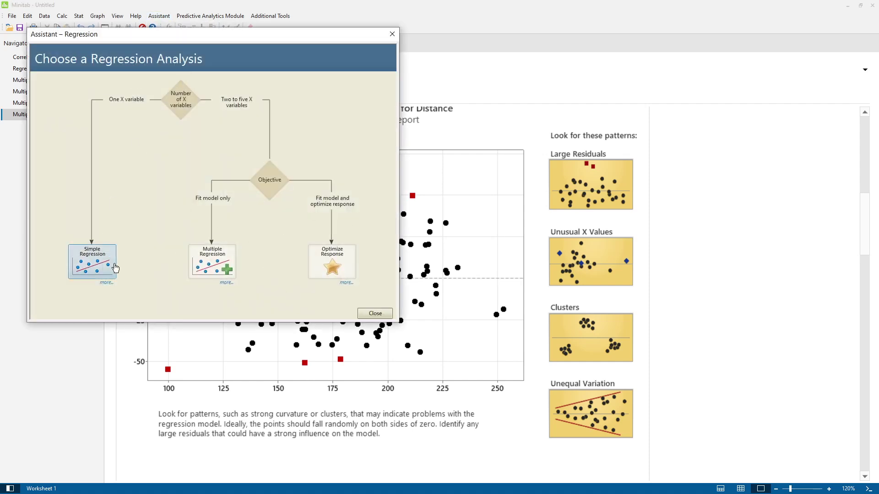
{"action": "left_click", "coordinate": [334, 272]}
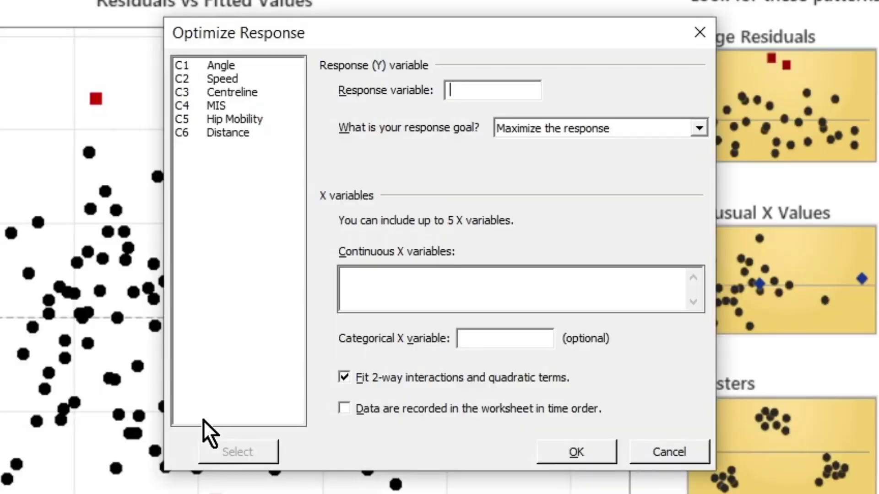
{"action": "double_click", "coordinate": [236, 134]}
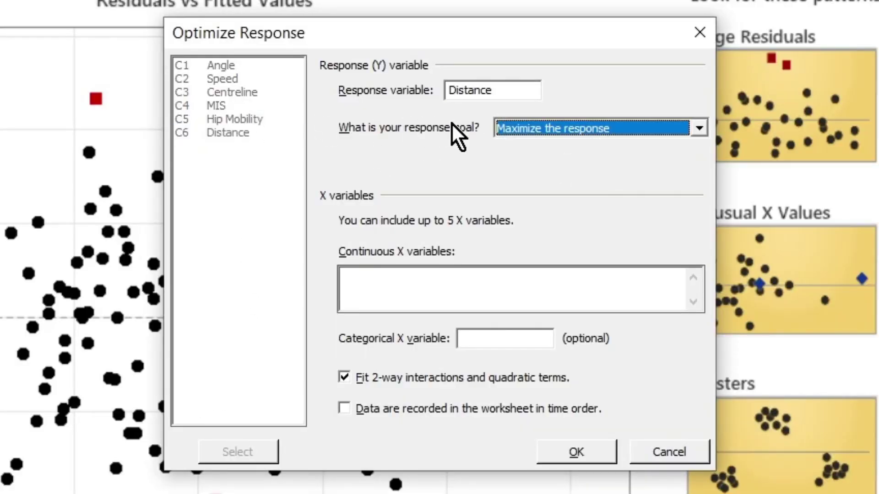
- Use Angle, Speed, Centreline as continuous and Hip Mobility as categorical predictors, then run
{"action": "left_click", "coordinate": [399, 289]}
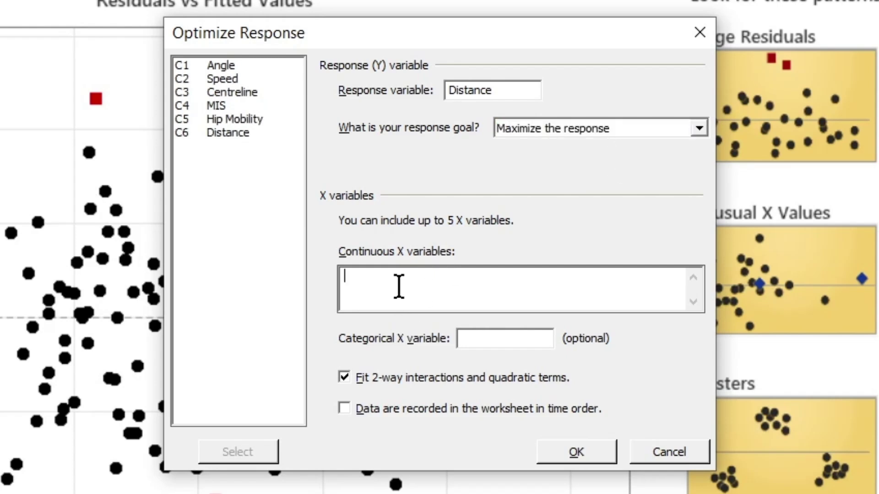
{"action": "double_click", "coordinate": [231, 65]}
{"action": "double_click", "coordinate": [221, 83]}
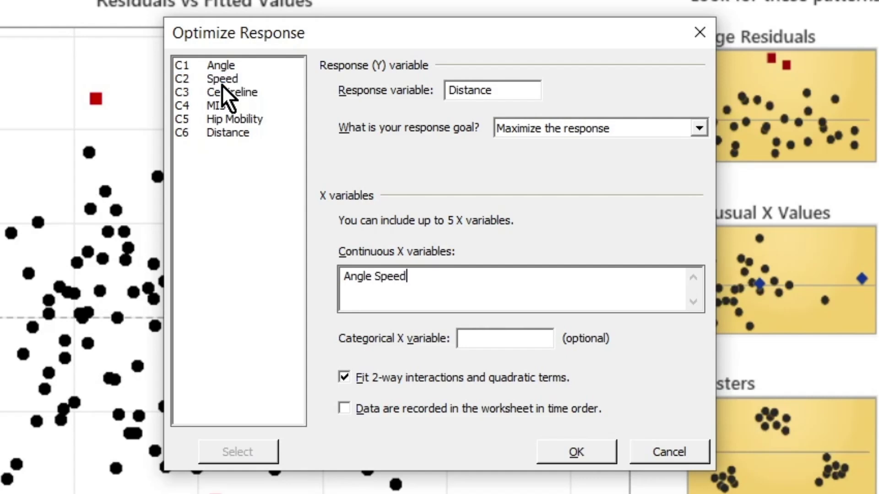
{"action": "double_click", "coordinate": [221, 91]}
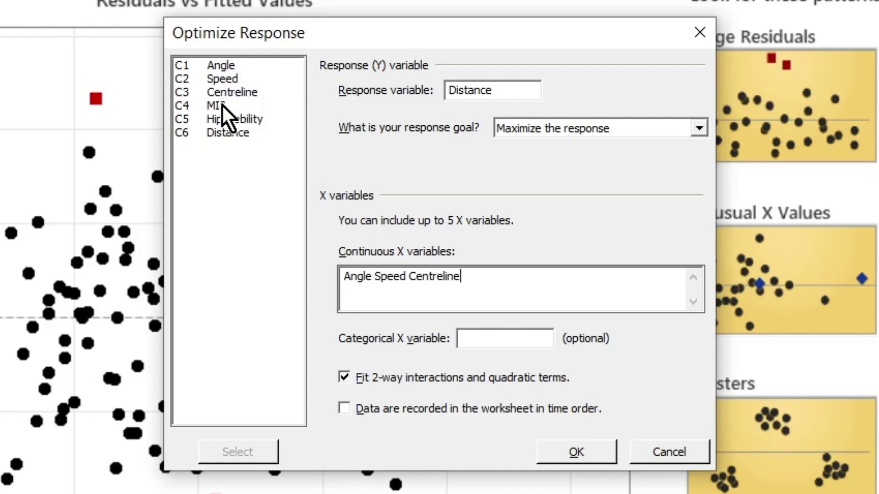
{"action": "left_click", "coordinate": [479, 338]}
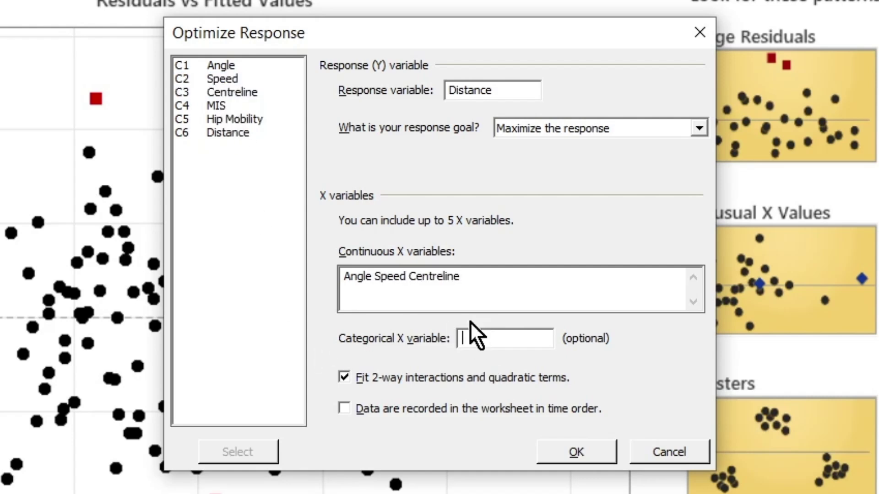
{"action": "double_click", "coordinate": [245, 121]}
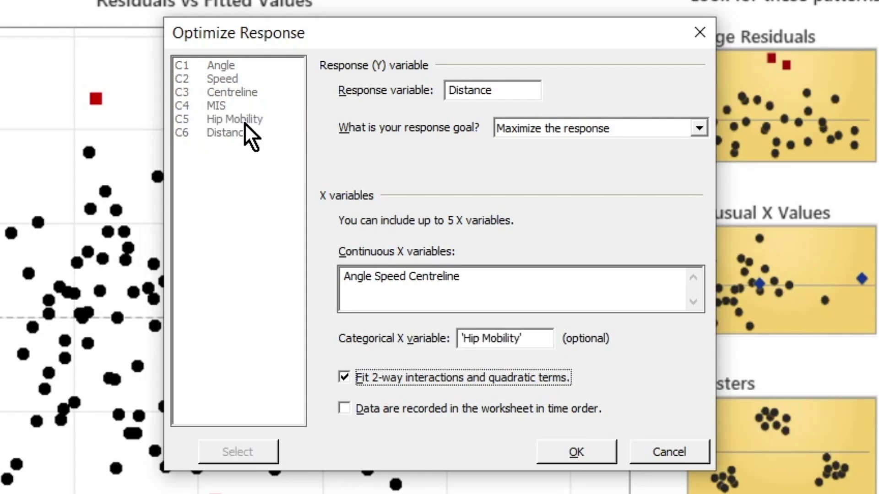
{"action": "left_click", "coordinate": [578, 452]}
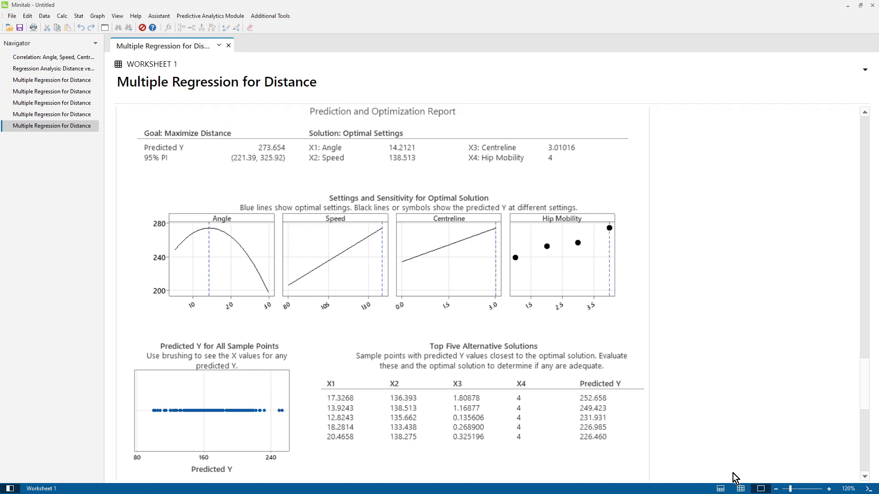
- Switch from the optimization report back to Worksheet 1
{"action": "left_click", "coordinate": [740, 489]}
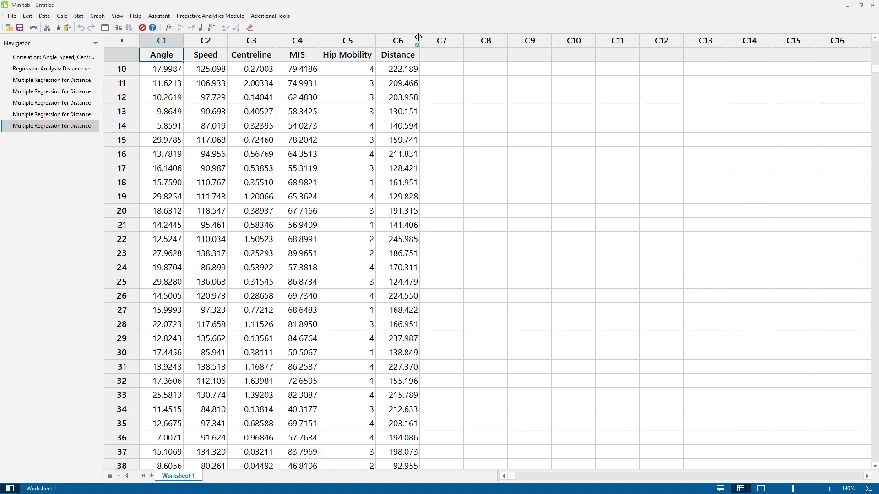
- Start a regression Contour Plot from the Stat menu
{"action": "mouse_move", "coordinate": [418, 46]}
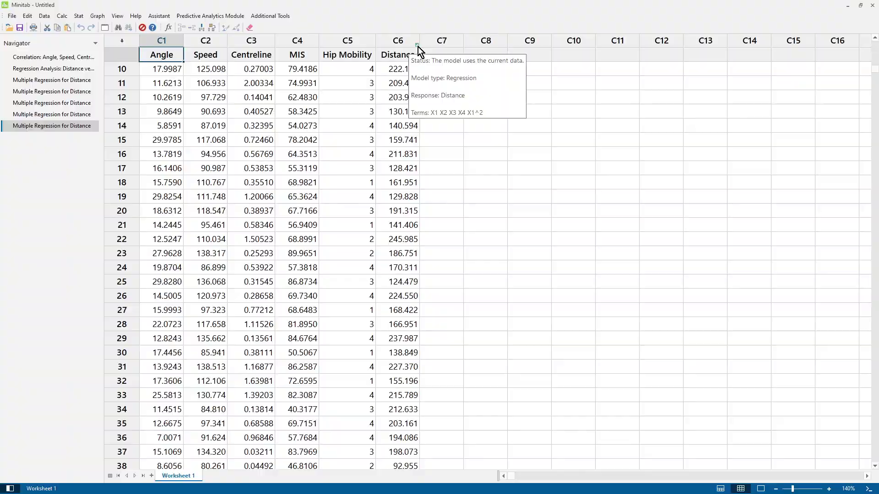
{"action": "left_click", "coordinate": [79, 15]}
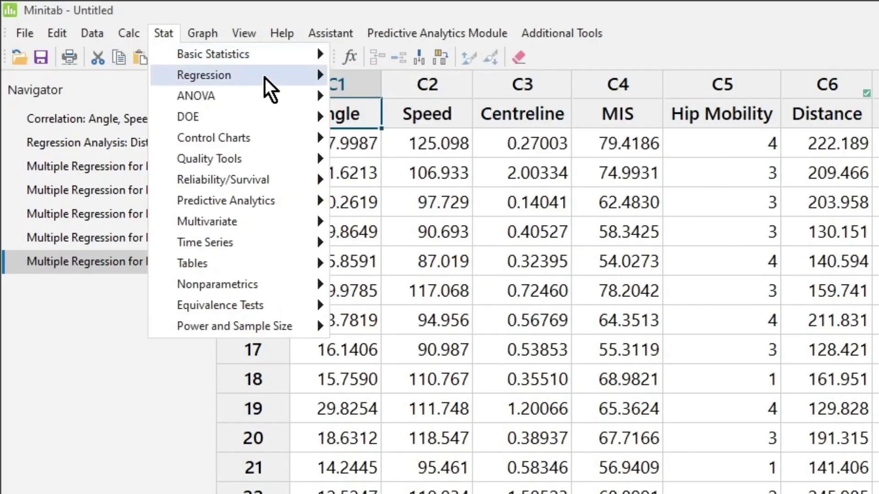
{"action": "mouse_move", "coordinate": [264, 78]}
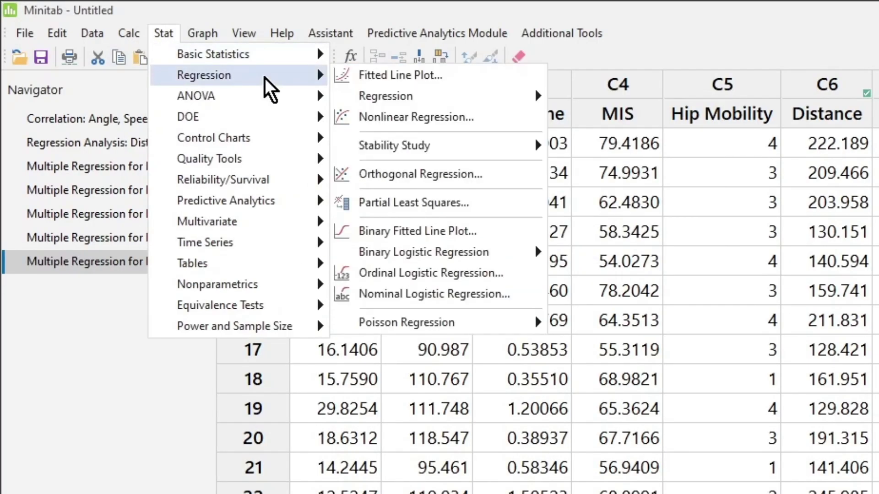
{"action": "mouse_move", "coordinate": [414, 101]}
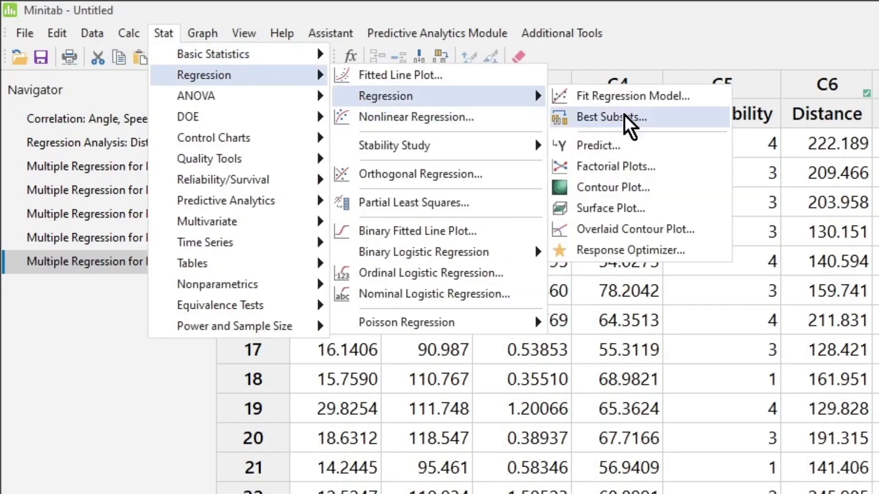
{"action": "left_click", "coordinate": [633, 188]}
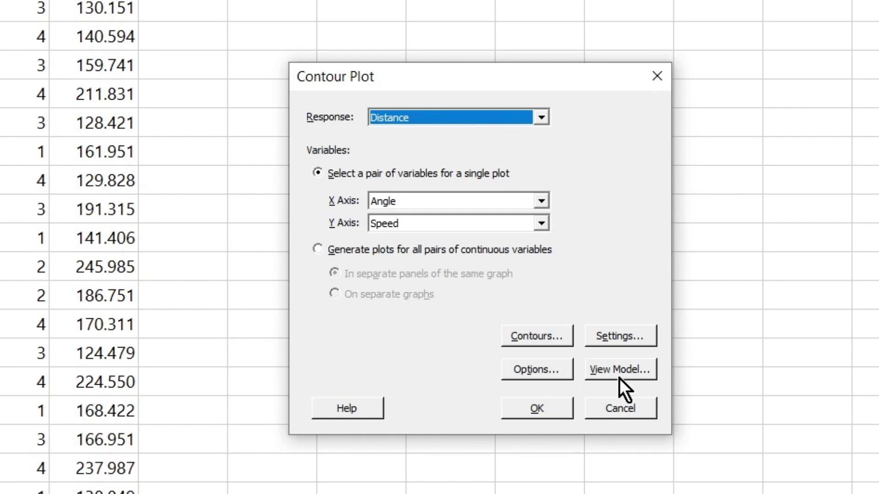
- Hold Hip Mobility at 4 and Centreline at 3.01, then create the Speed-vs-Angle contour plot
{"action": "left_click", "coordinate": [625, 336]}
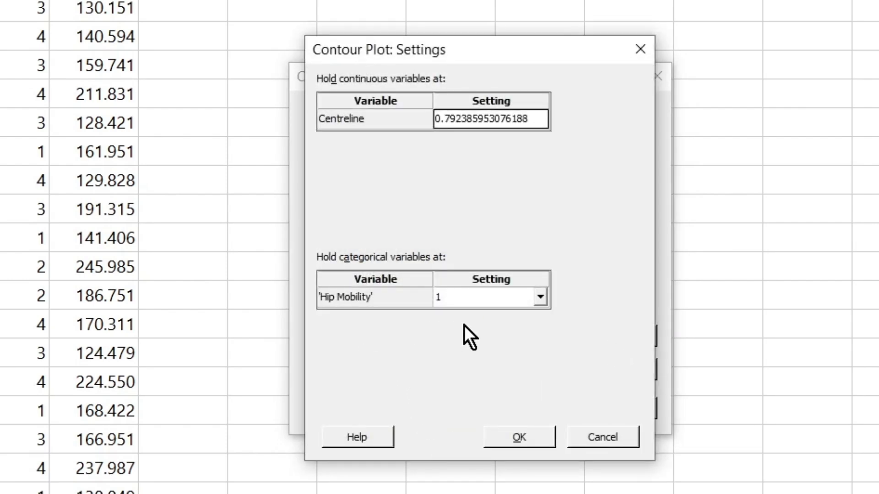
{"action": "left_click", "coordinate": [543, 293]}
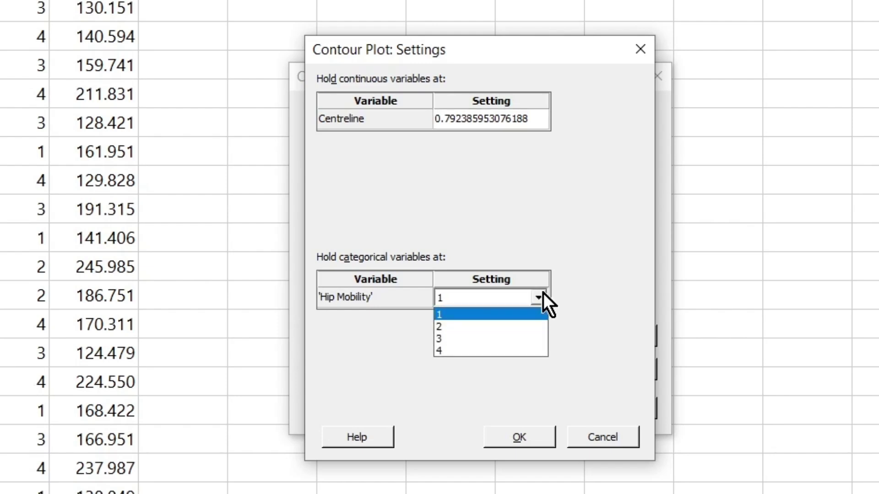
{"action": "left_click", "coordinate": [481, 353]}
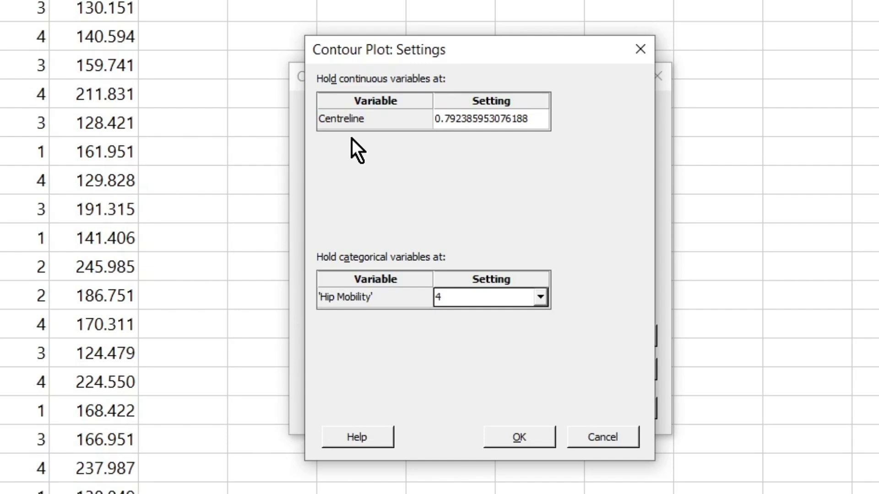
{"action": "left_click", "coordinate": [538, 120]}
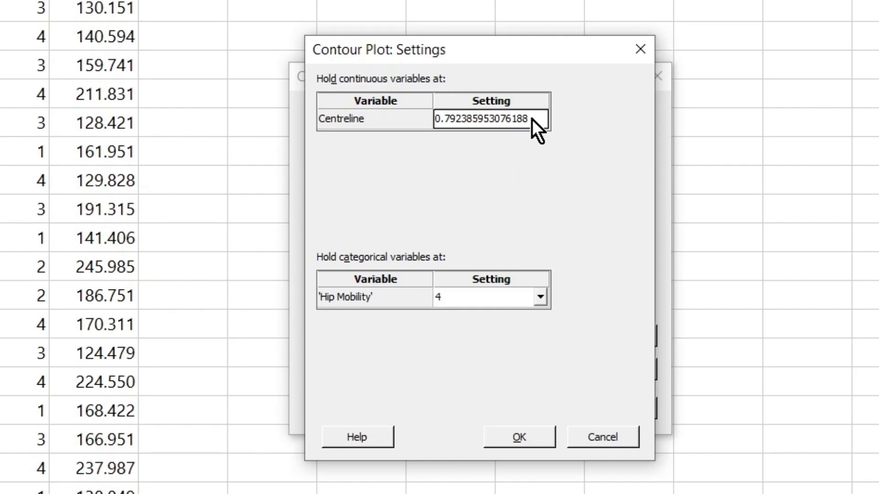
{"action": "type", "text": "3.01"}
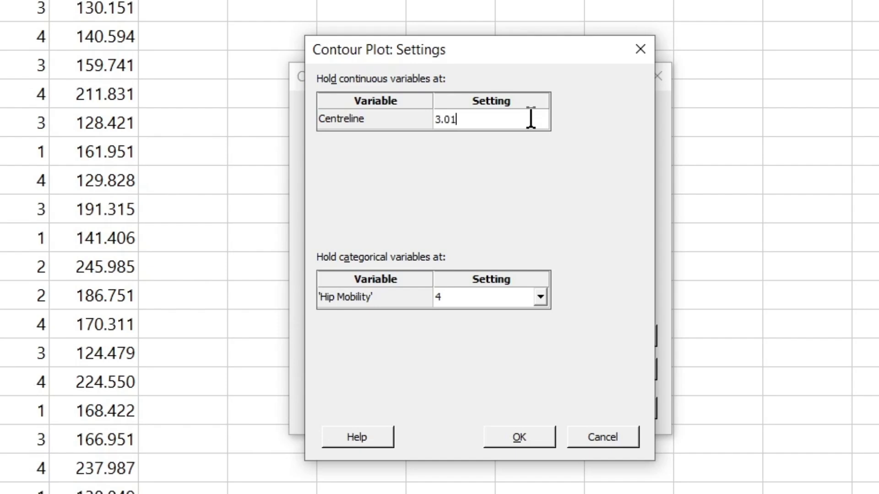
{"action": "left_click", "coordinate": [516, 438]}
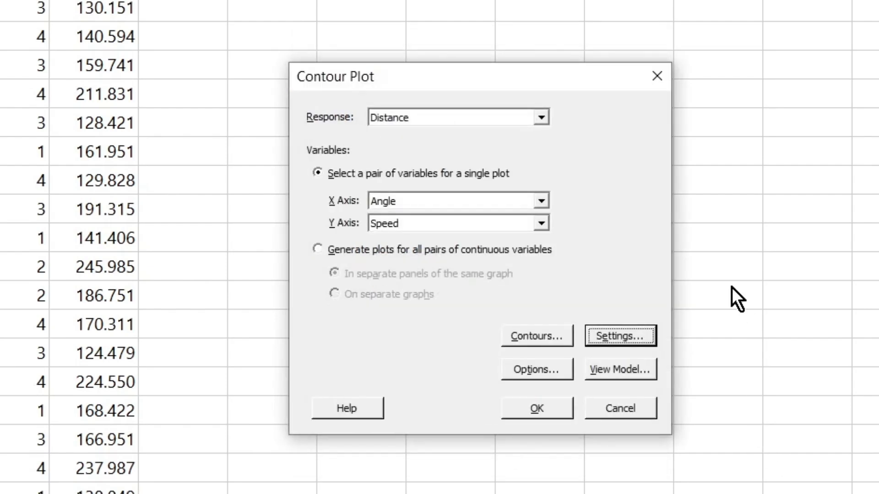
{"action": "left_click", "coordinate": [561, 405]}
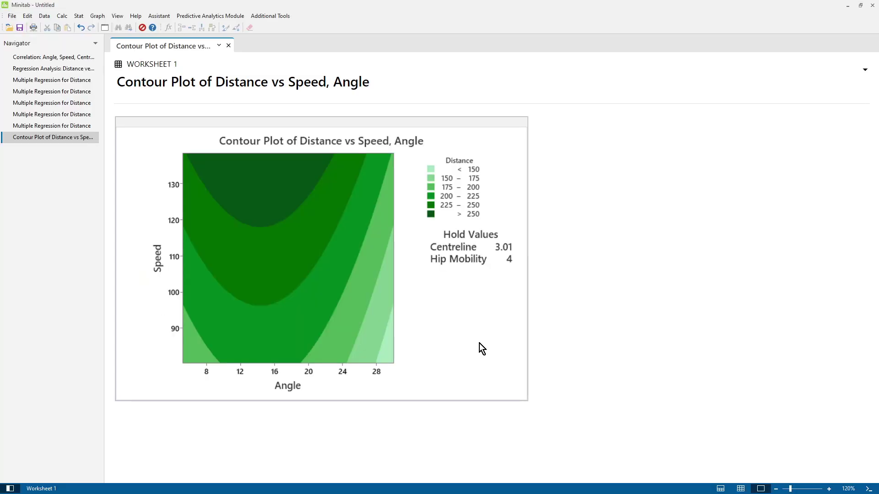
- Open the contour plot in Edit Graph, move it top-left and enlarge it
{"action": "double_click", "coordinate": [481, 349]}
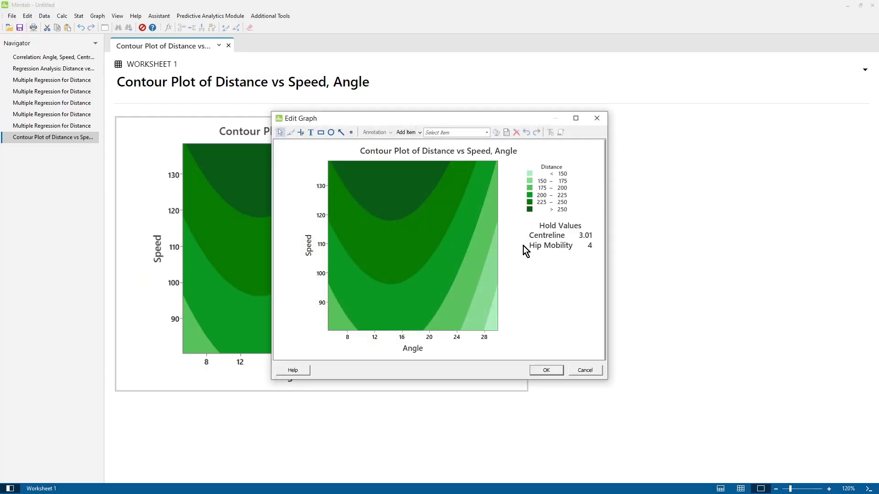
{"action": "left_click_drag", "start_coordinate": [499, 118], "coordinate": [241, 15]}
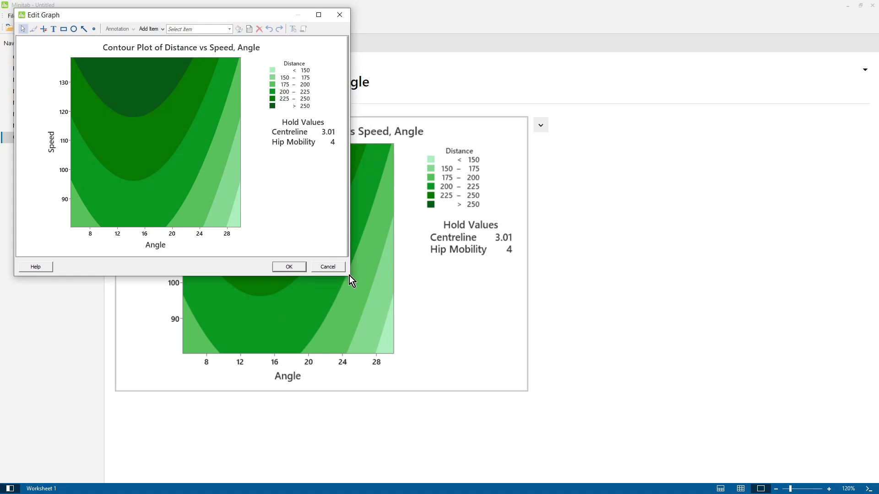
{"action": "left_click_drag", "start_coordinate": [350, 275], "coordinate": [791, 418]}
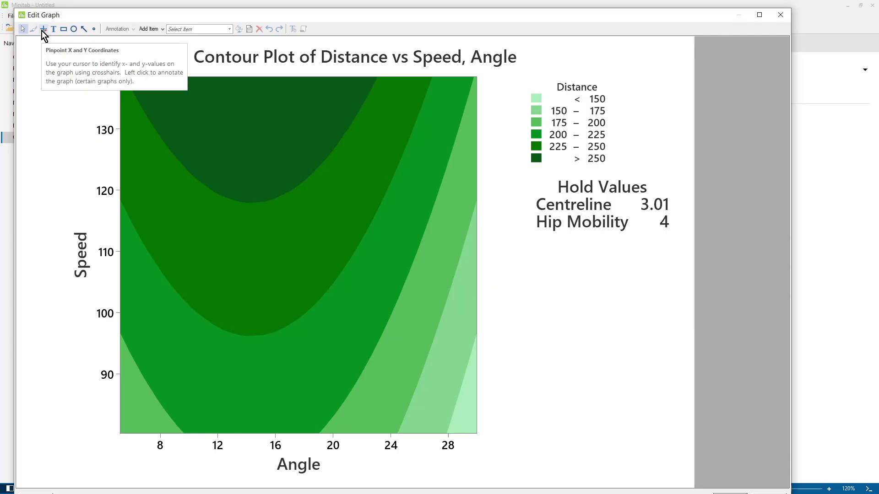
- Flag the maximum-distance point at Angle 14.7644, Speed 138.507, Distance 273.589
{"action": "left_click", "coordinate": [160, 110]}
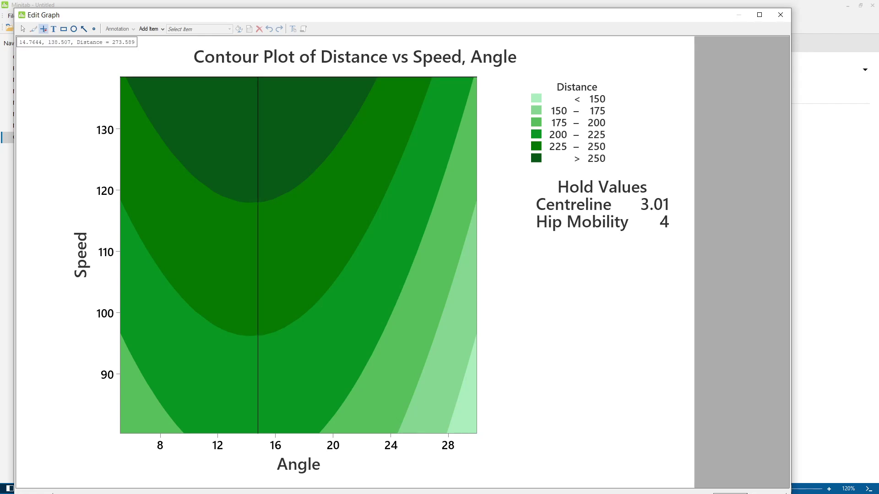
{"action": "left_click", "coordinate": [257, 76]}
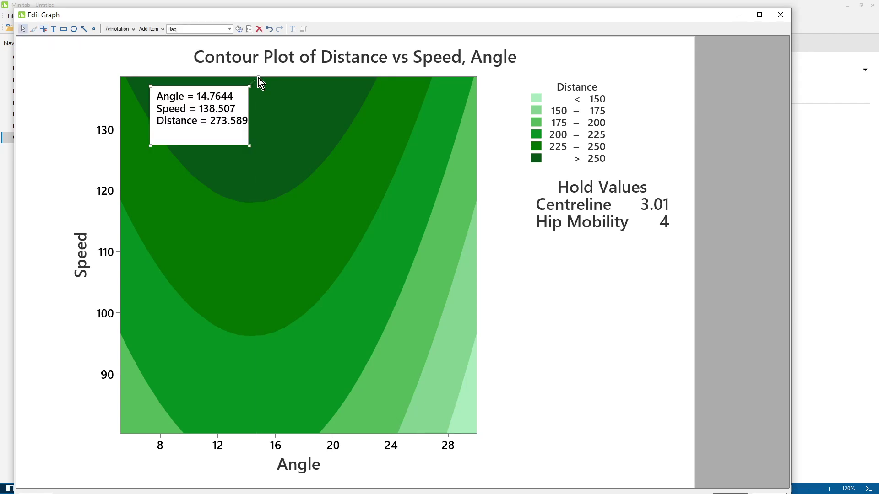